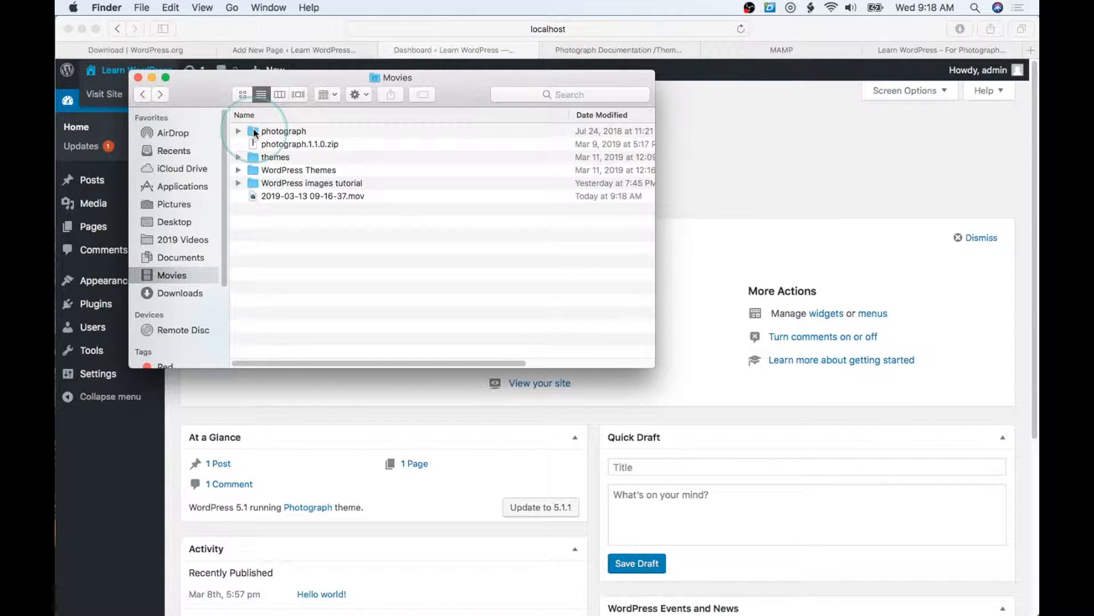
Open readme.txt from the photograph theme folder, look through its Photograph Info links, and close the file.
double_click(255, 132)
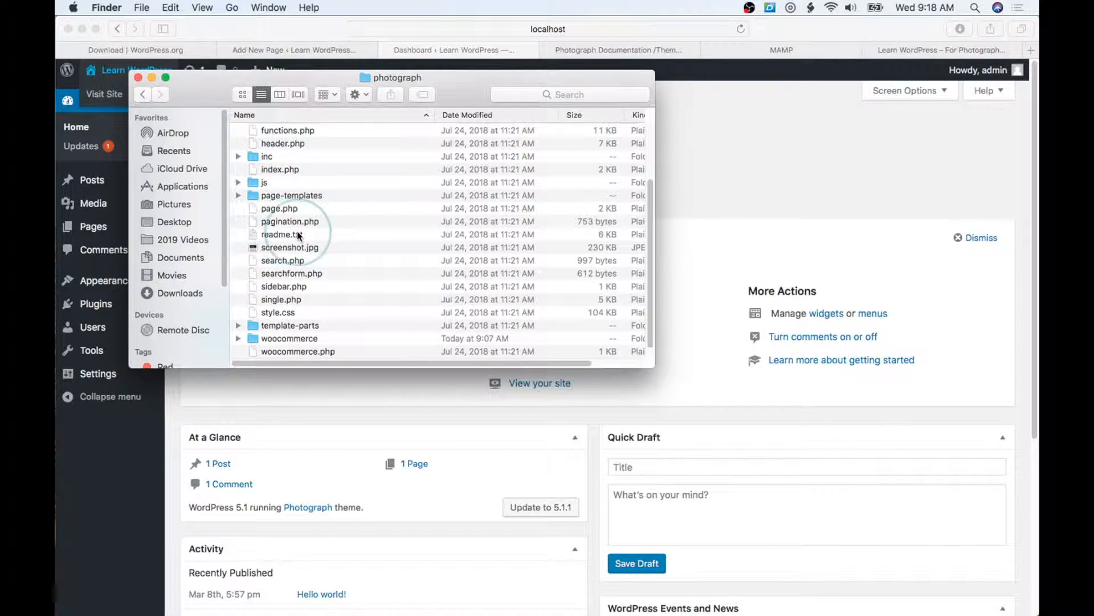
double_click(255, 234)
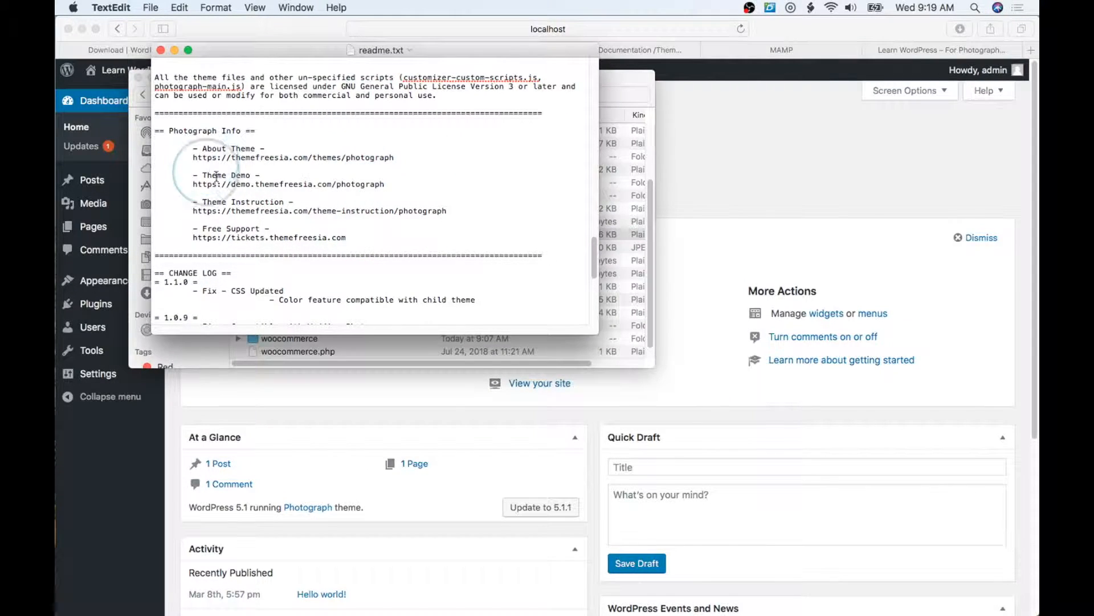
click(160, 50)
Switch to the Photograph theme documentation in Safari and read the instructions for importing the demo content.
click(630, 48)
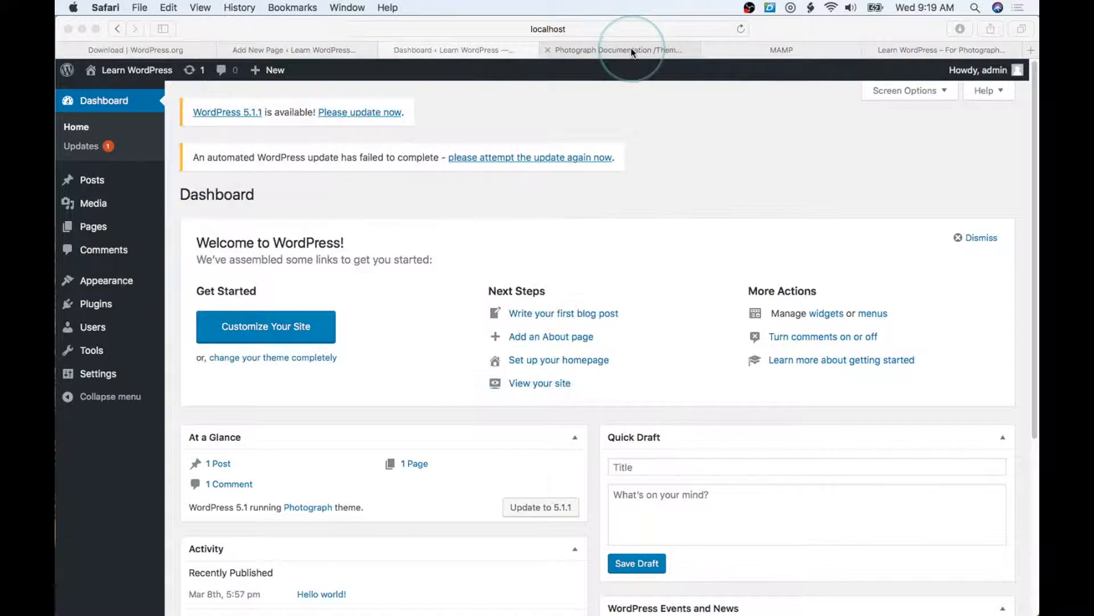
click(631, 49)
scroll(519, 176, up, 5)
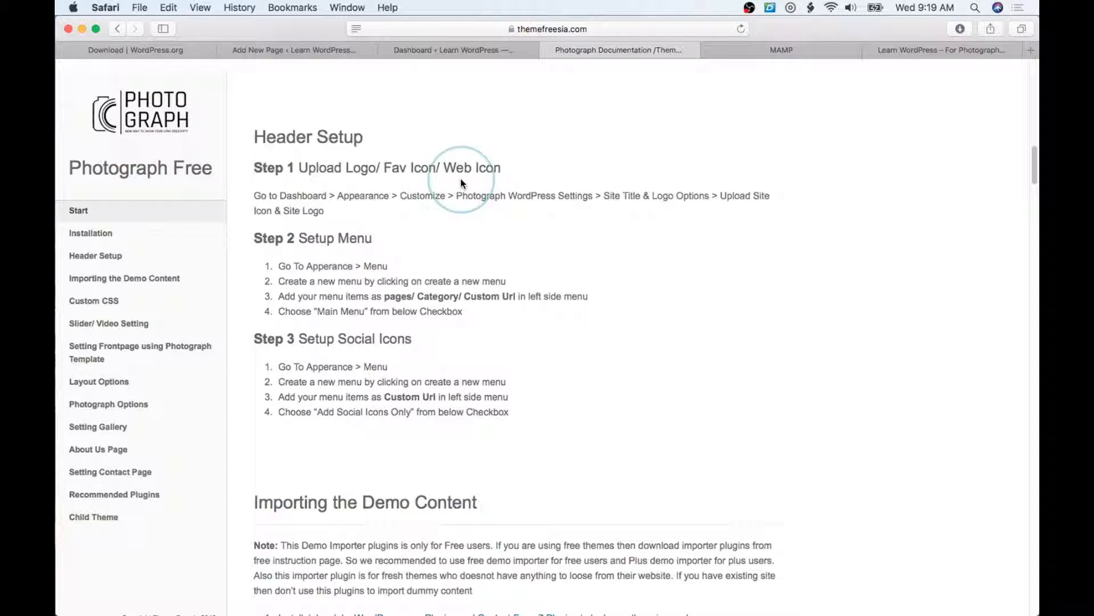
scroll(461, 179, down, 3)
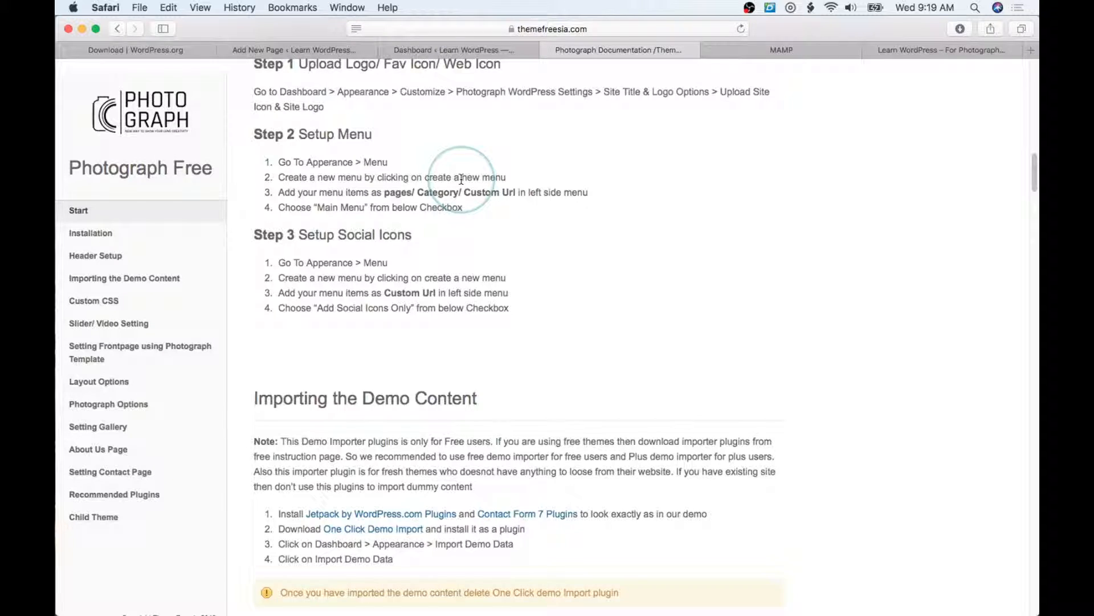
scroll(342, 274, down, 3)
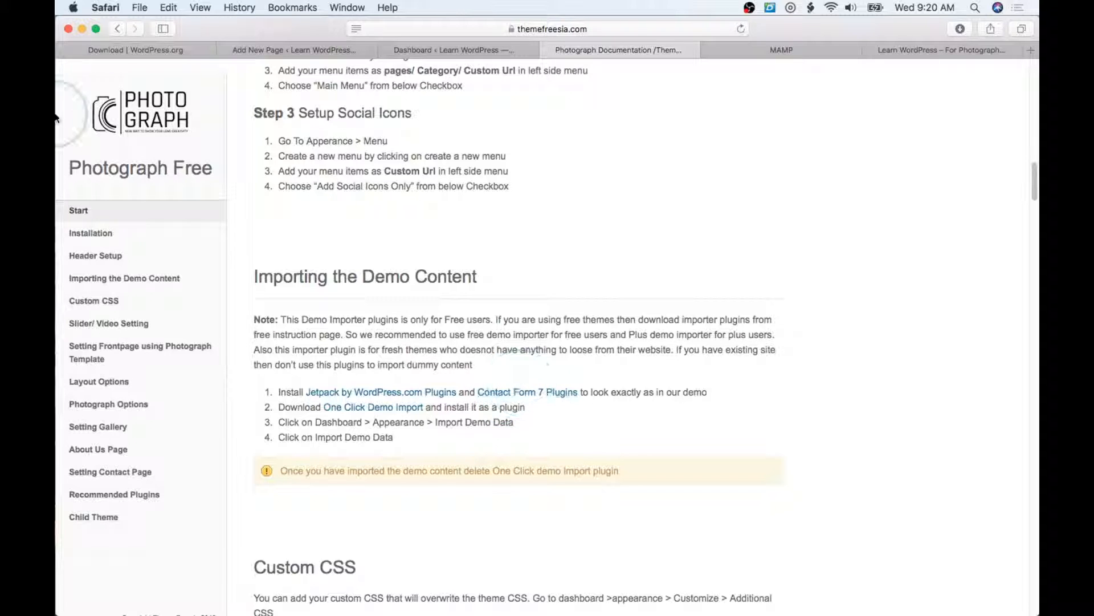
Find the Jetpack by WordPress.com plugin by searching for "jetpack", then install and activate it.
click(296, 49)
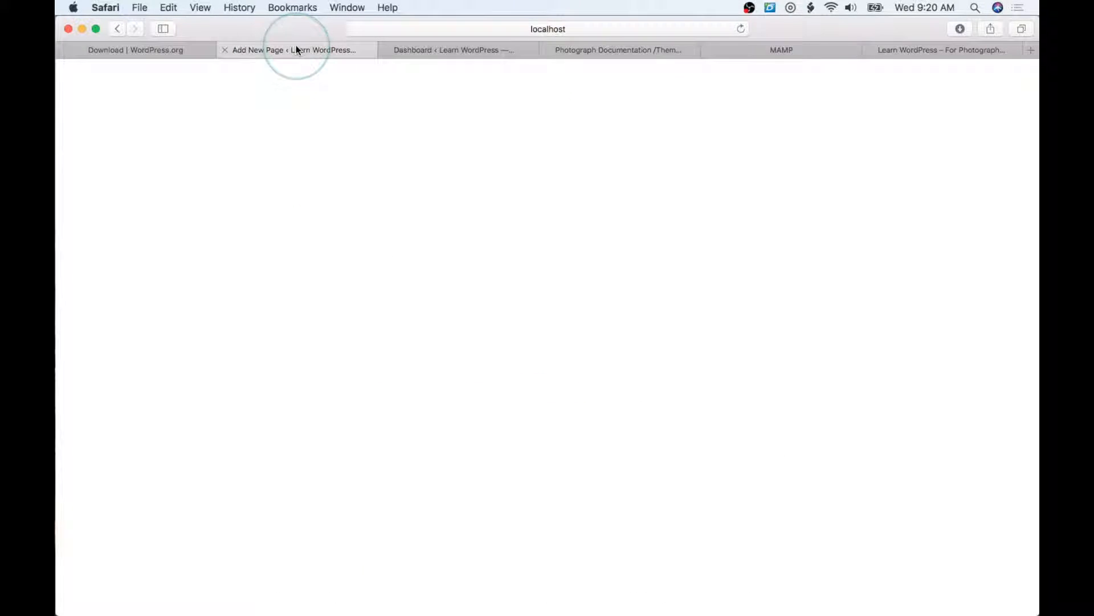
mouse_move(110, 334)
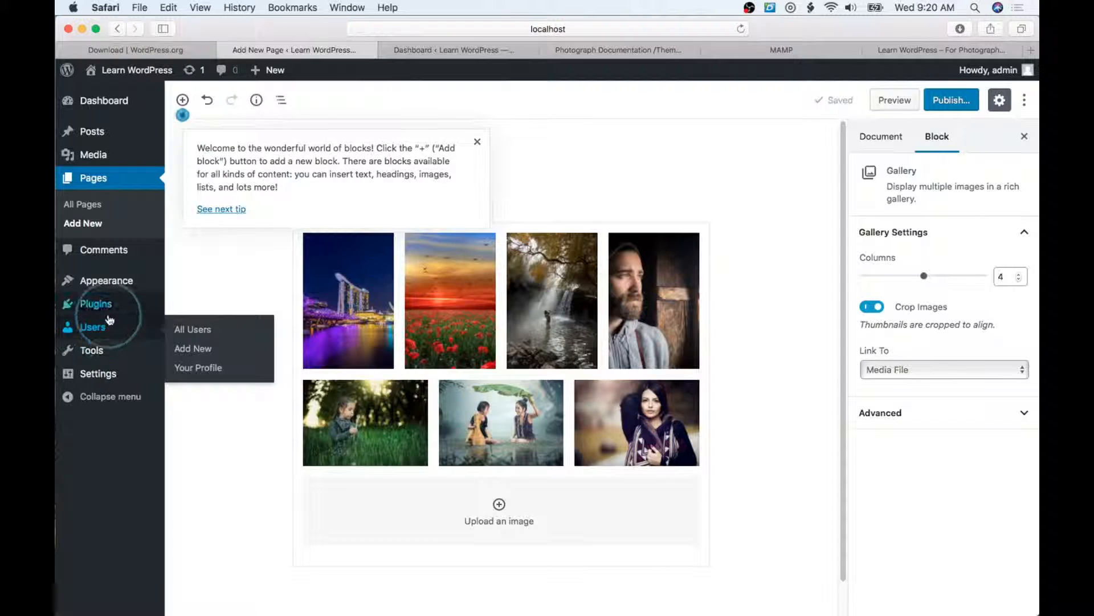
mouse_move(99, 305)
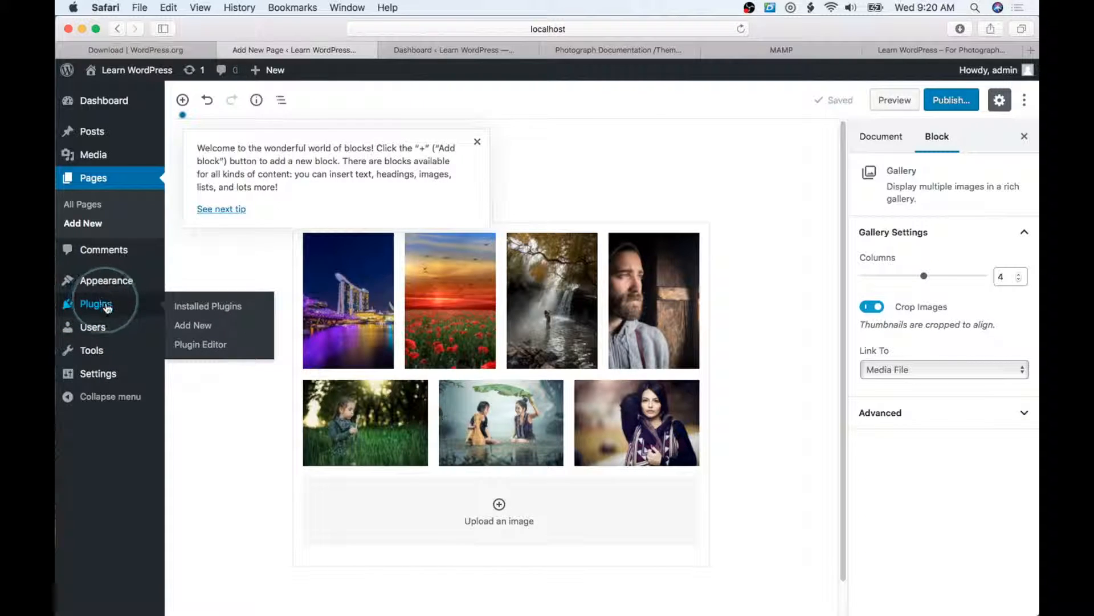
click(207, 325)
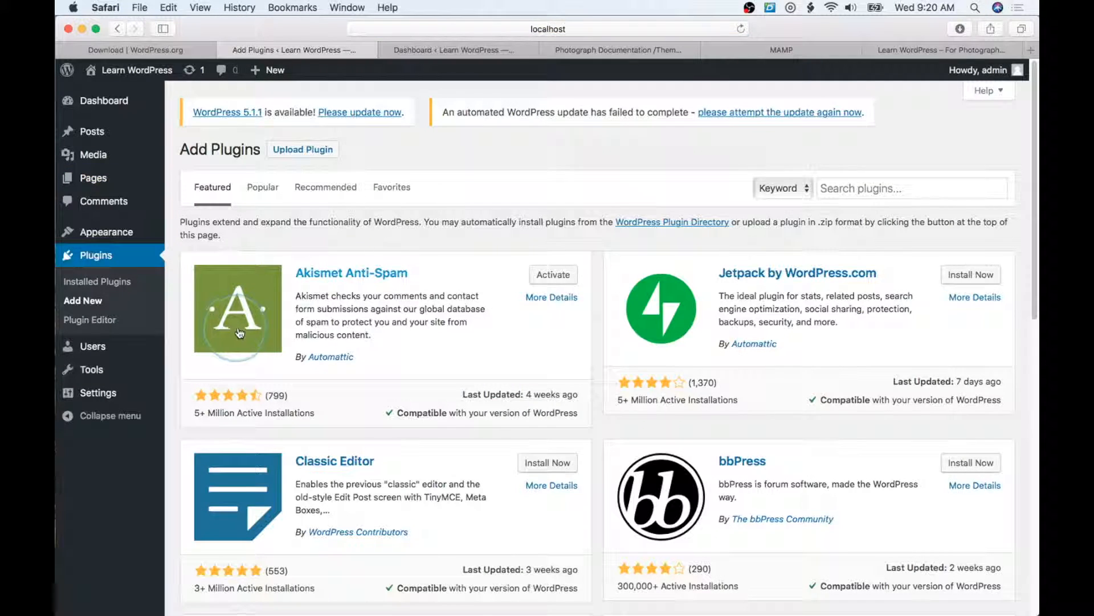
click(844, 192)
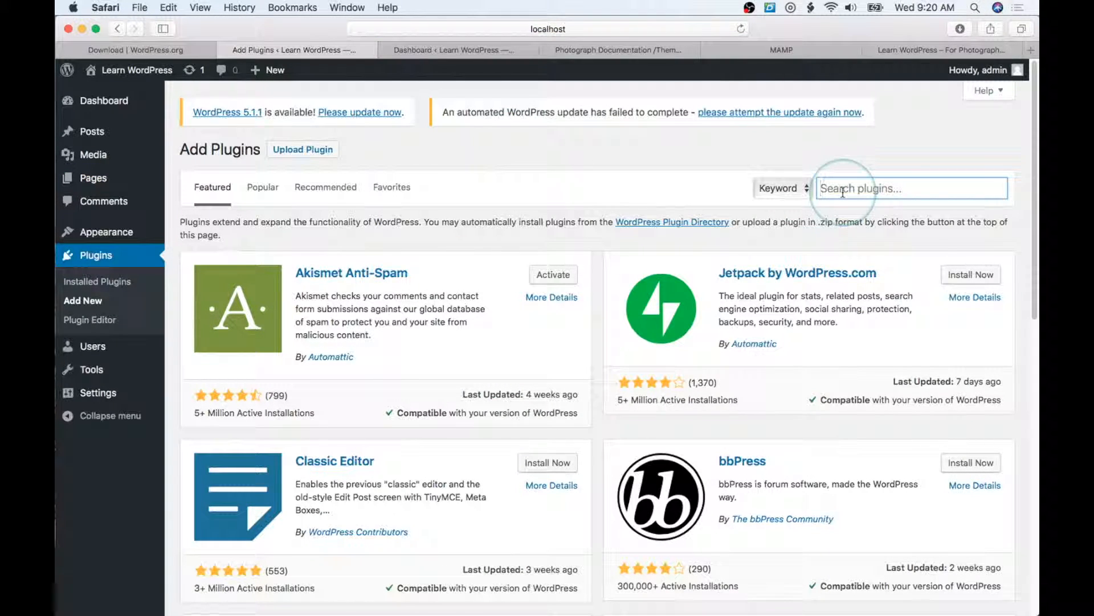
text(jetpack)
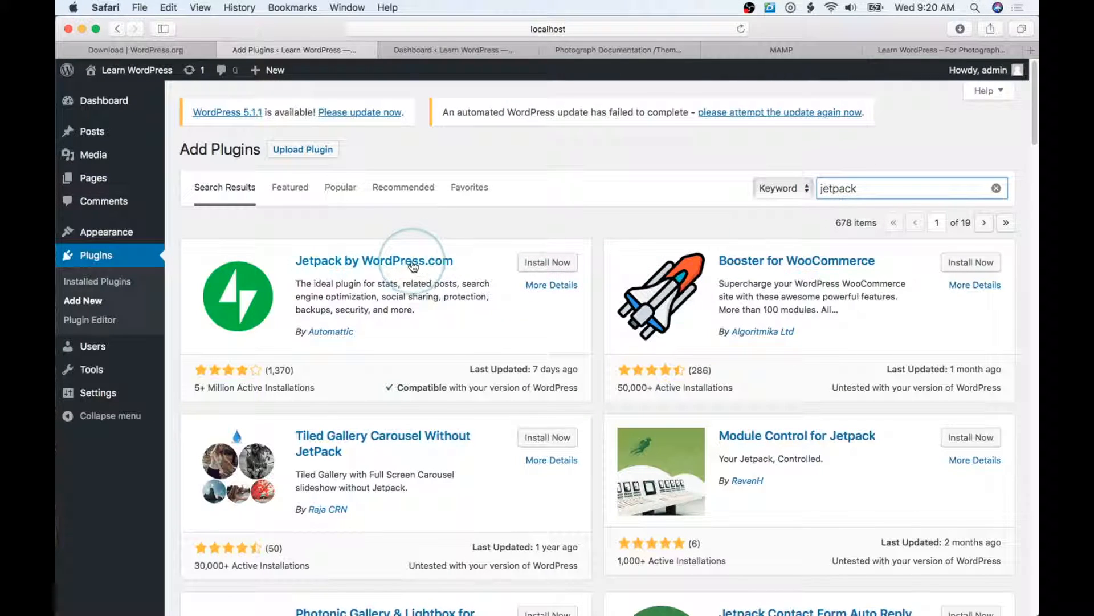
click(557, 264)
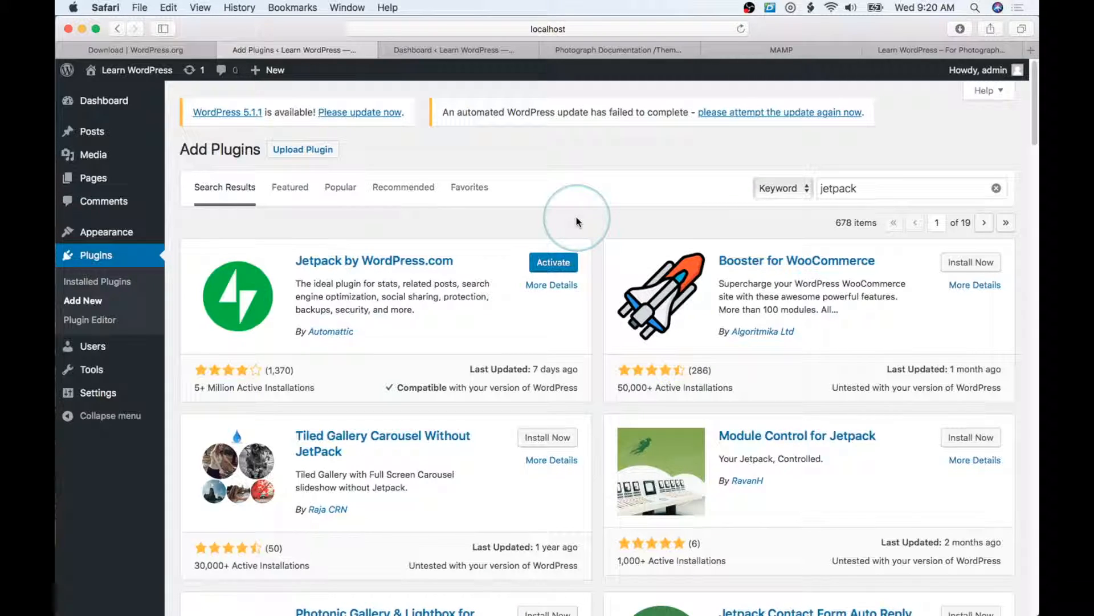
click(554, 264)
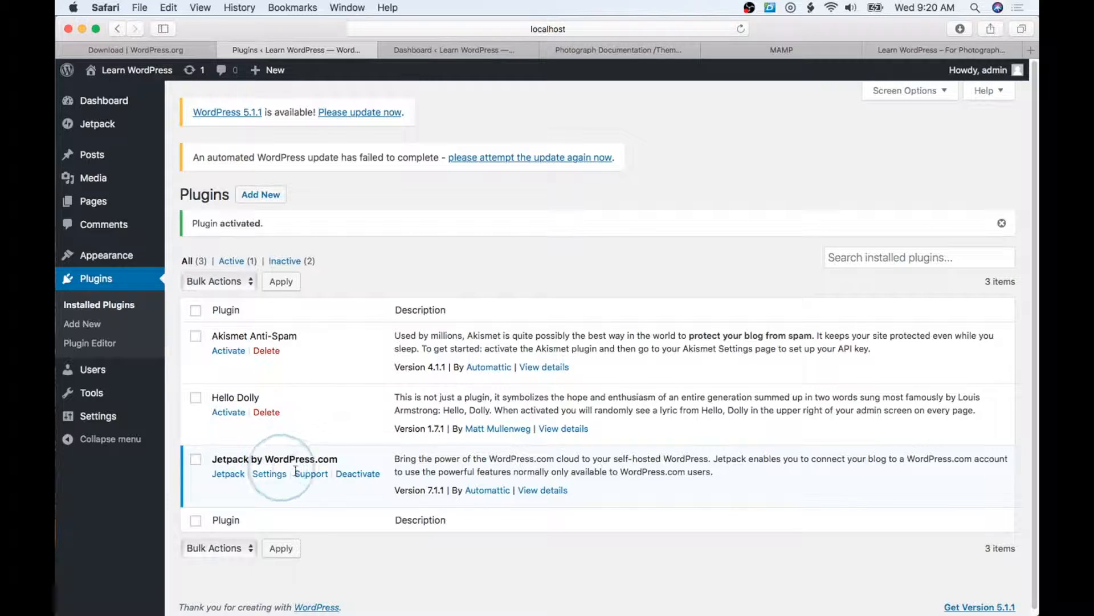
Add another plugin by searching for "contact form 7", then install and activate Contact Form 7.
click(263, 197)
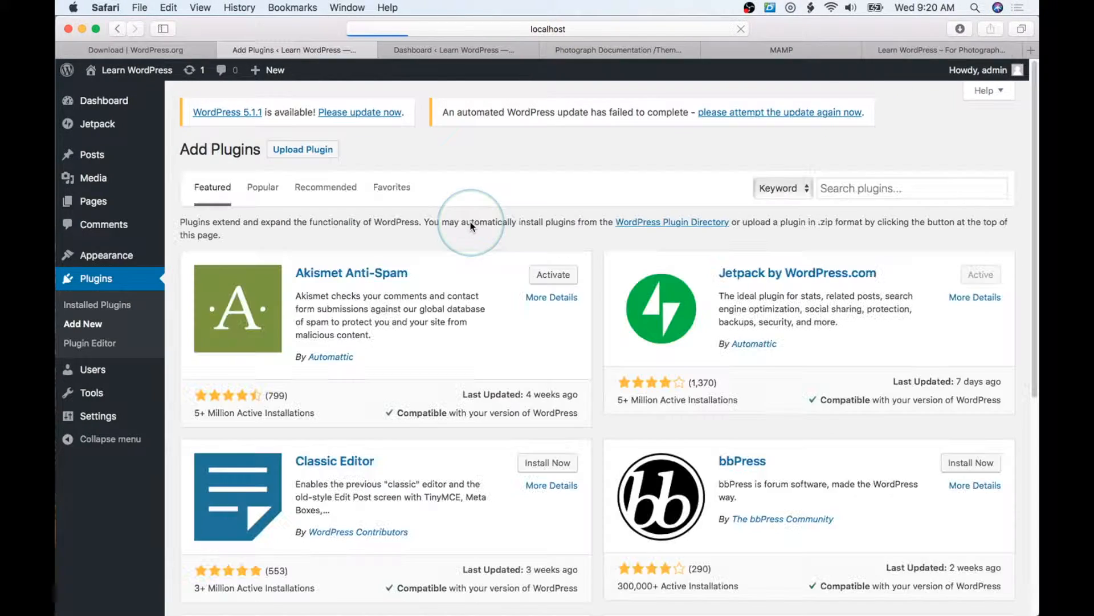
click(834, 195)
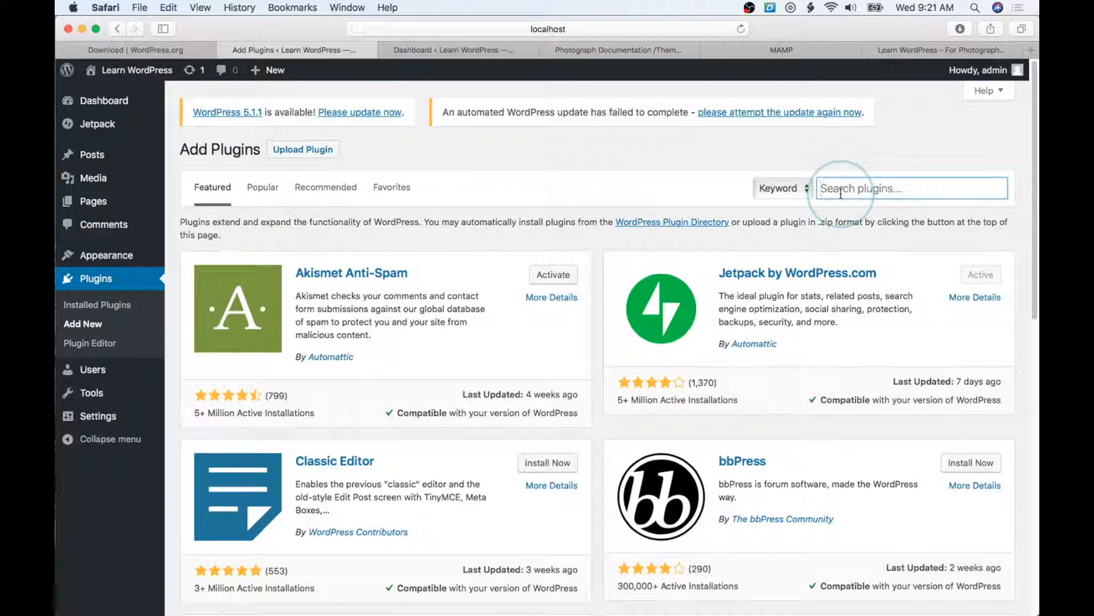
text(contact form 7)
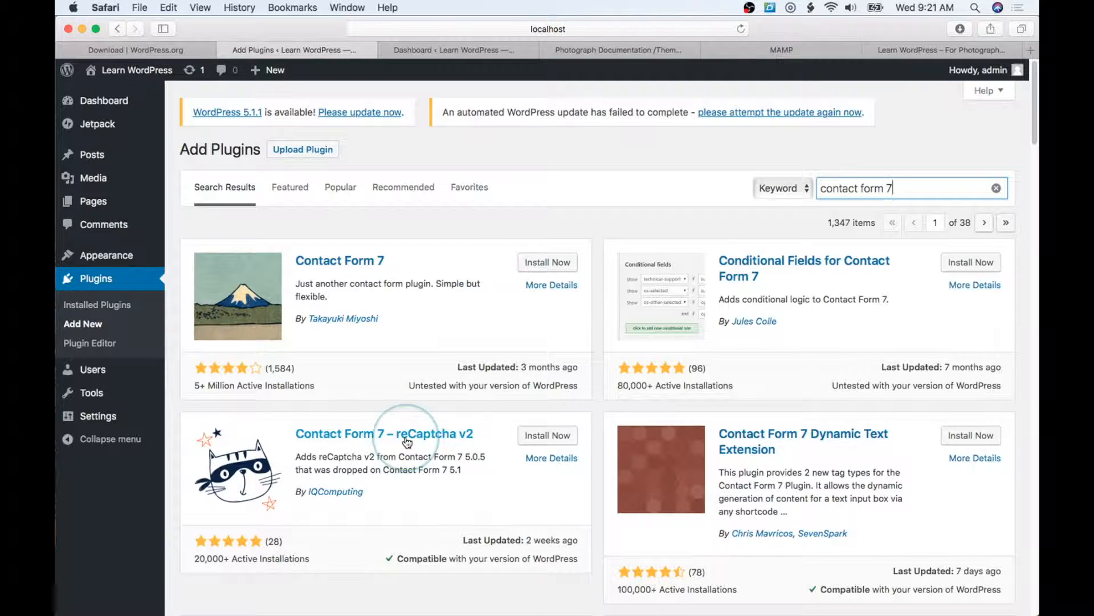
click(551, 263)
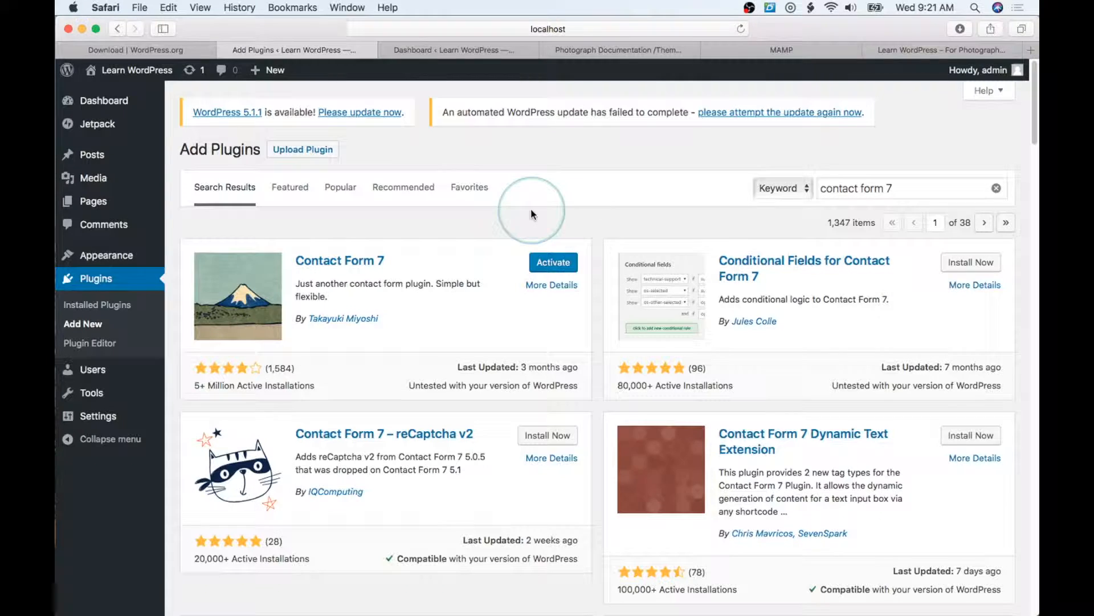
click(559, 263)
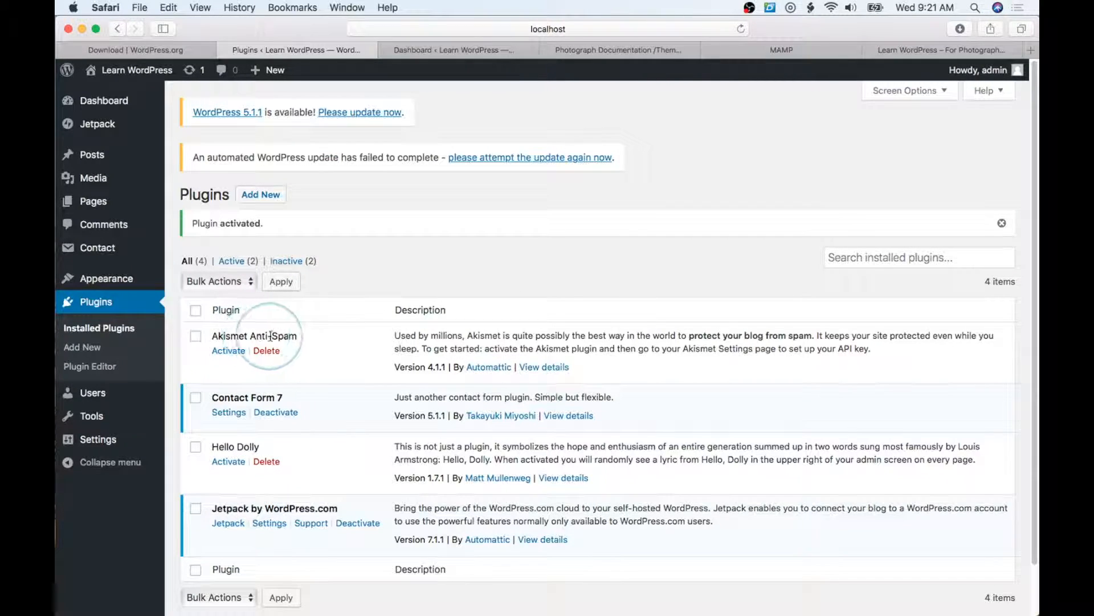
Activate the installed Akismet Anti-Spam plugin.
click(196, 336)
click(222, 351)
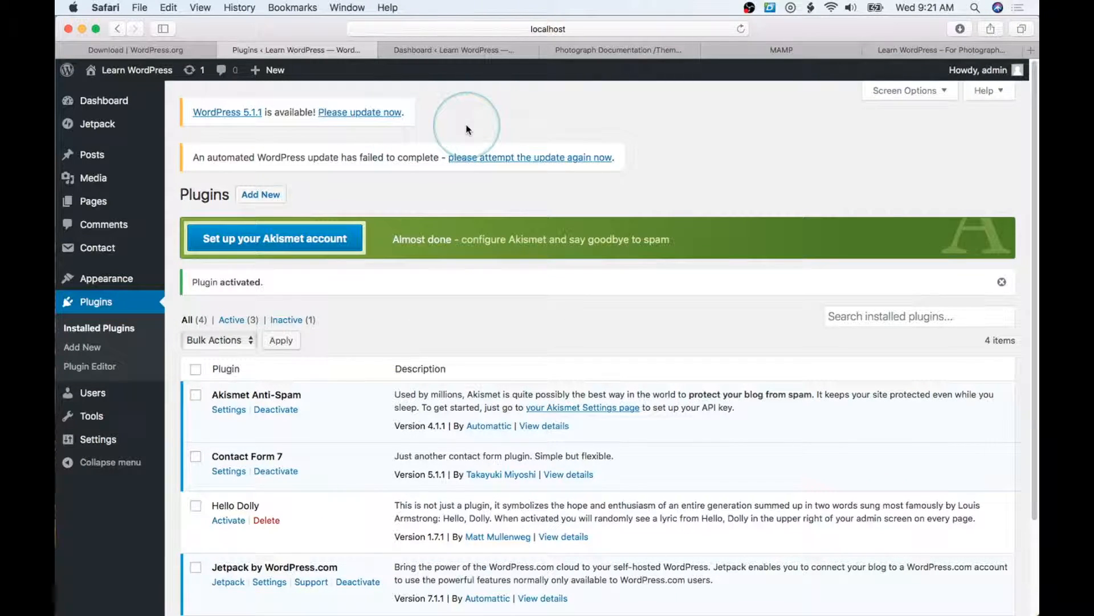
Upload photograph-demo-importer.zip from Downloads as a new plugin, install it, and activate Photograph Demo Import.
click(461, 49)
click(573, 50)
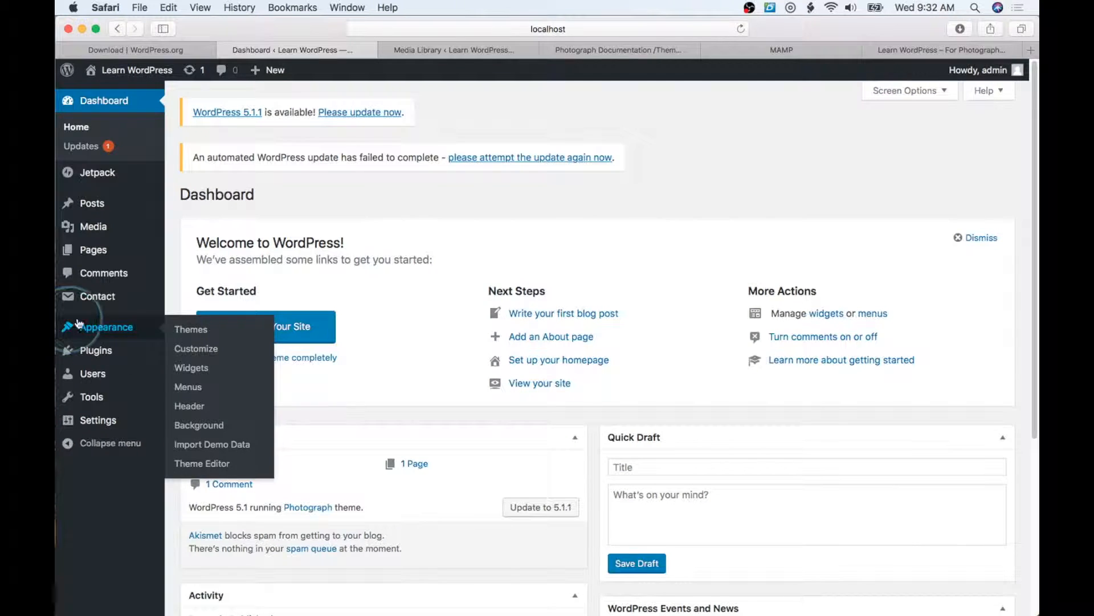
mouse_move(86, 350)
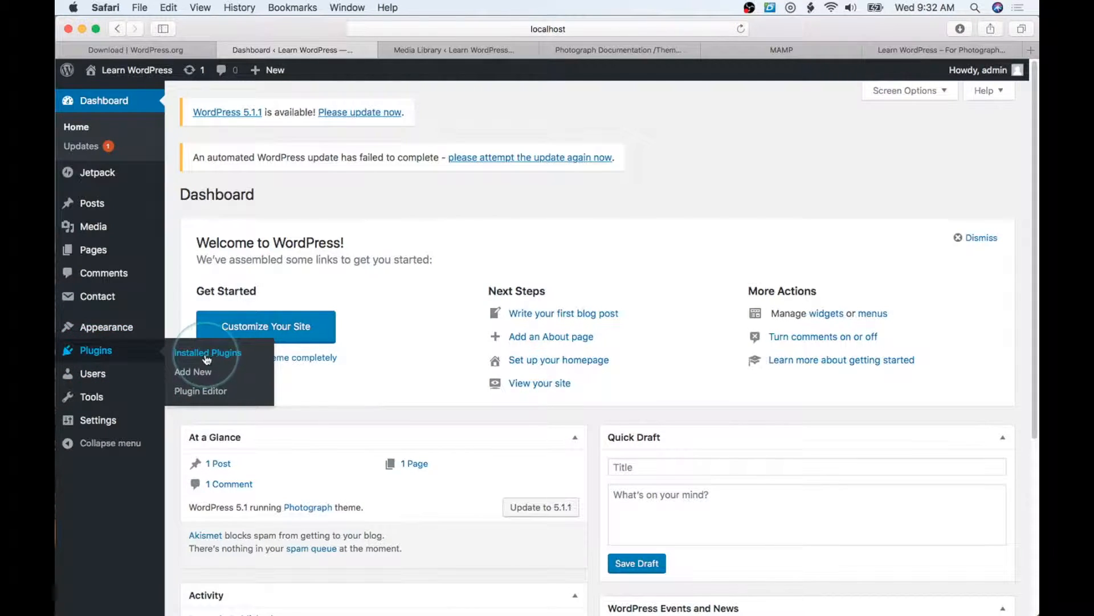
click(189, 374)
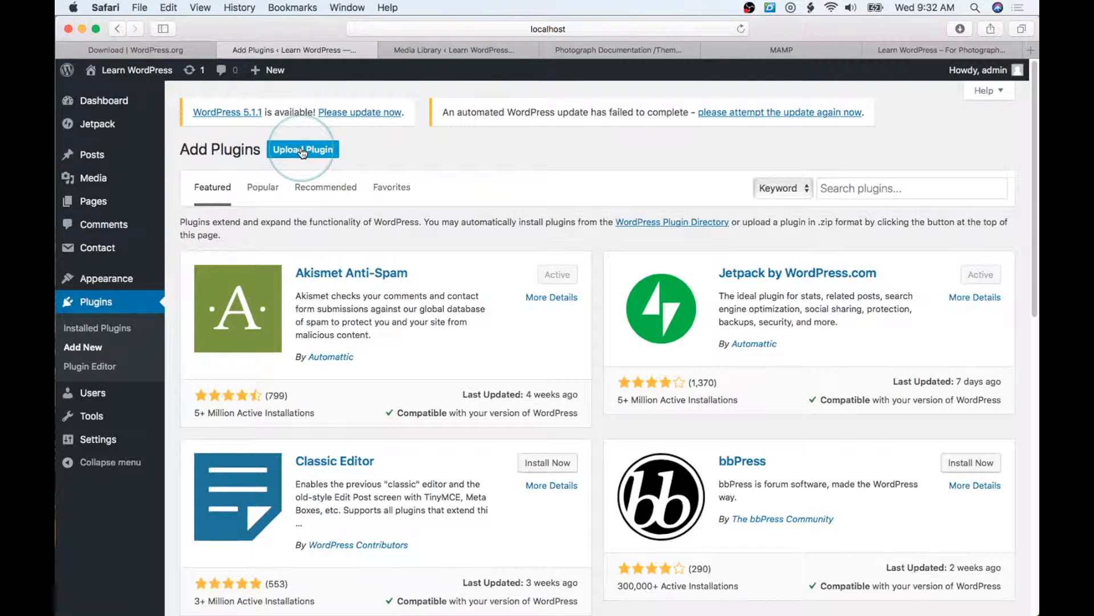
click(303, 151)
click(489, 273)
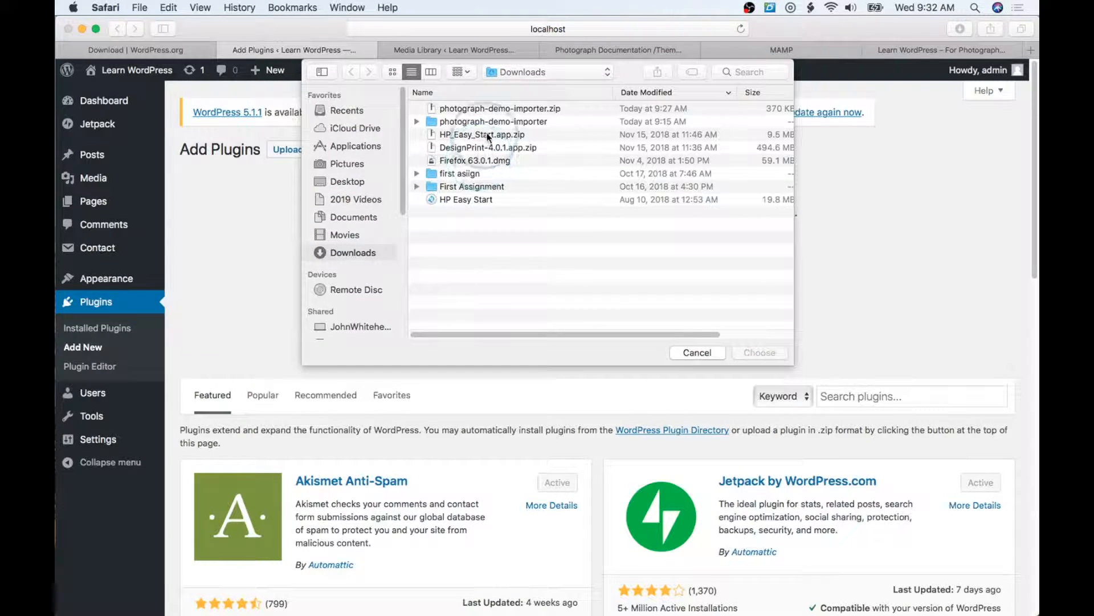
click(512, 110)
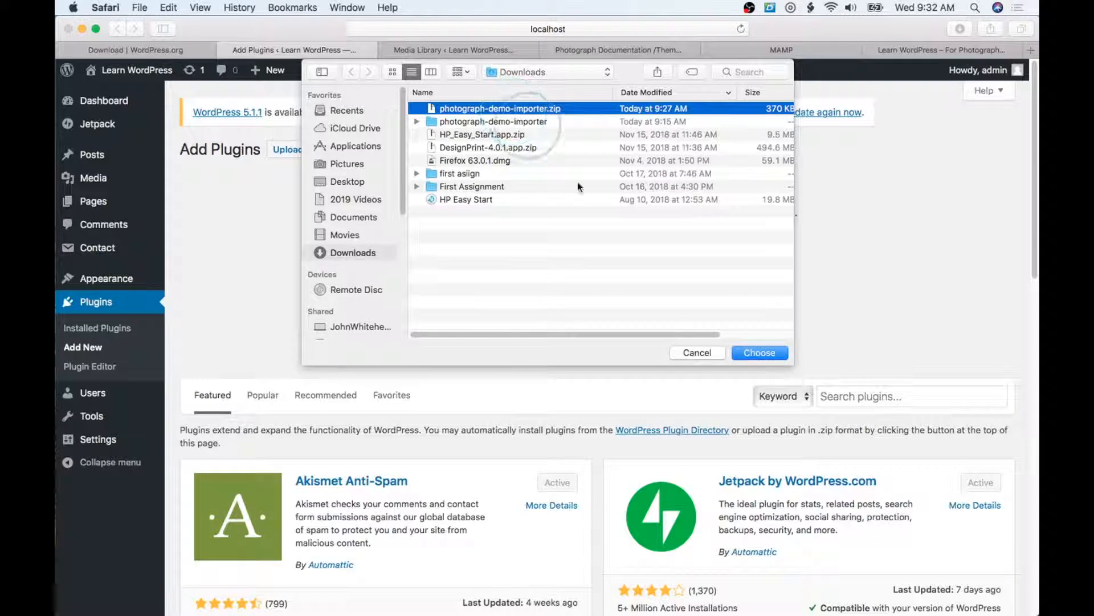
click(754, 349)
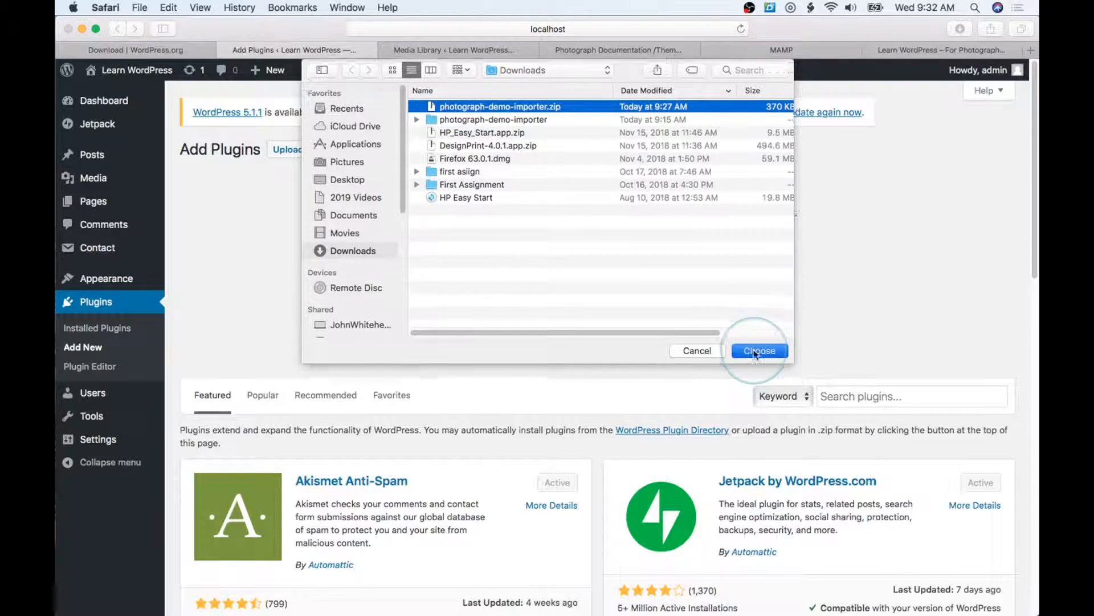
click(505, 297)
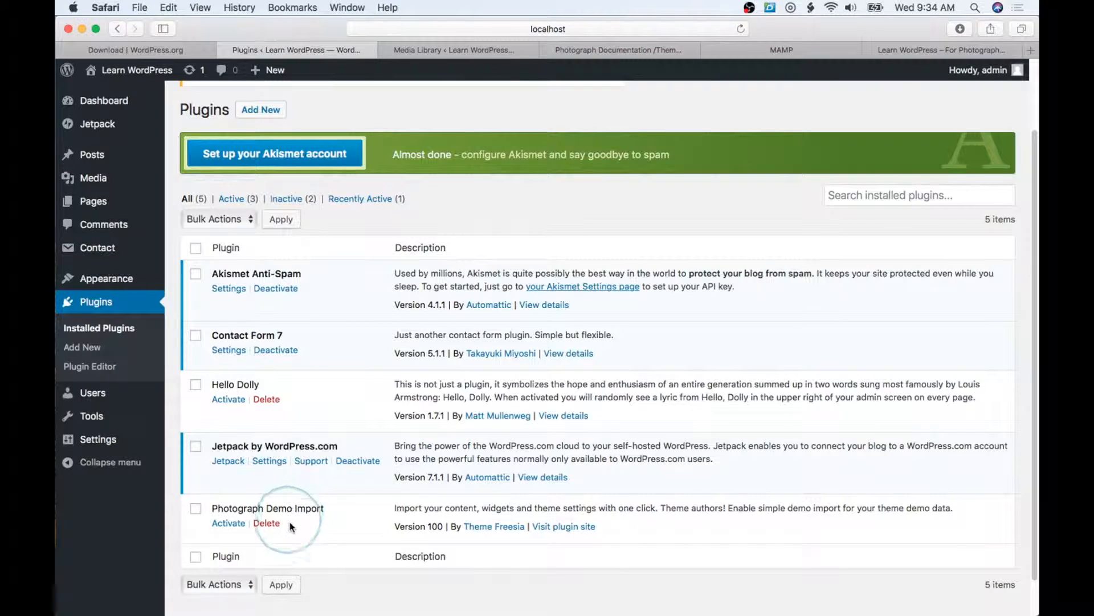
click(229, 522)
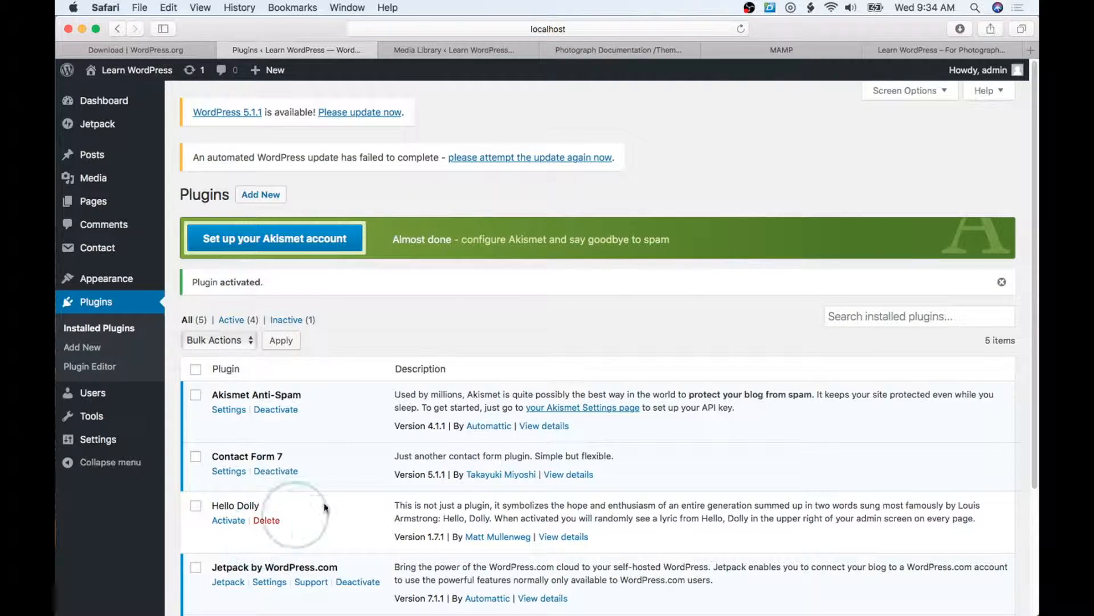
scroll(334, 503, down, 3)
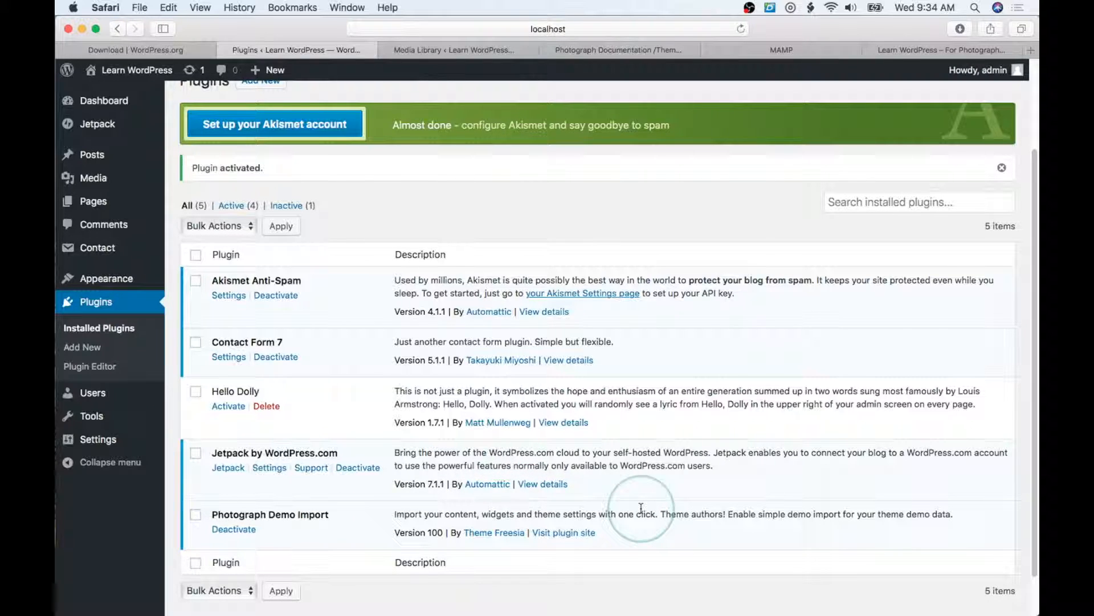
Open the theme's One Click Demo Import page from the dashboard and run the demo data import.
mouse_move(92, 104)
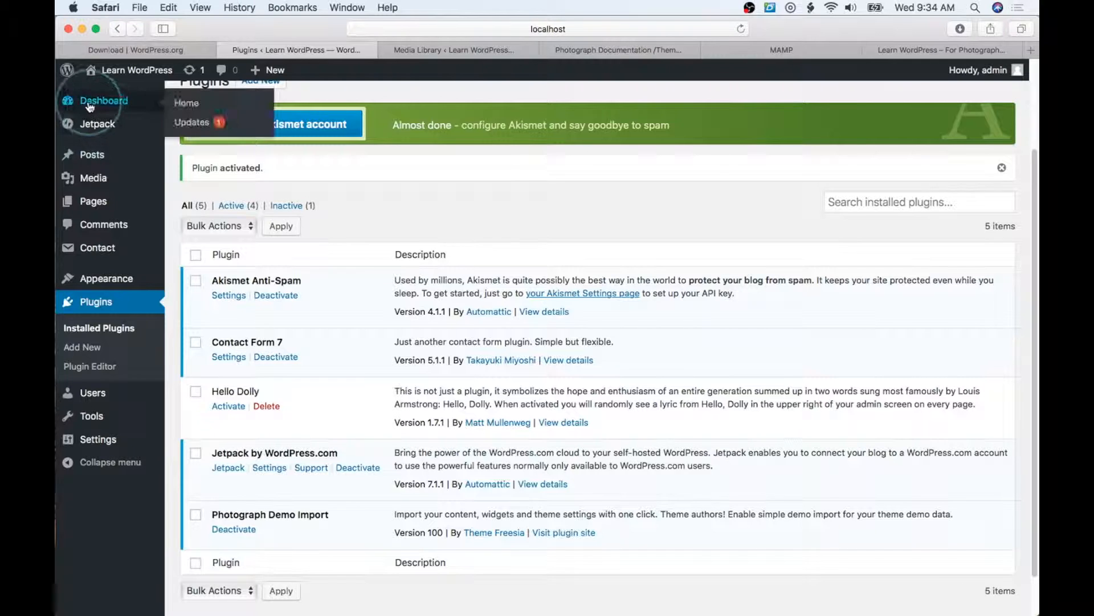
click(94, 105)
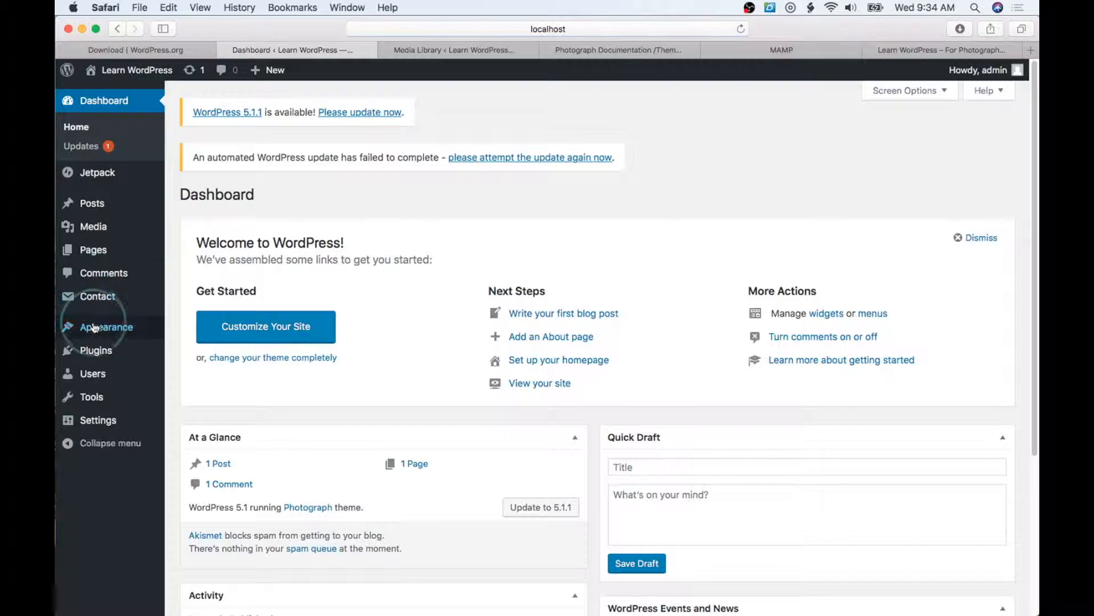
mouse_move(95, 334)
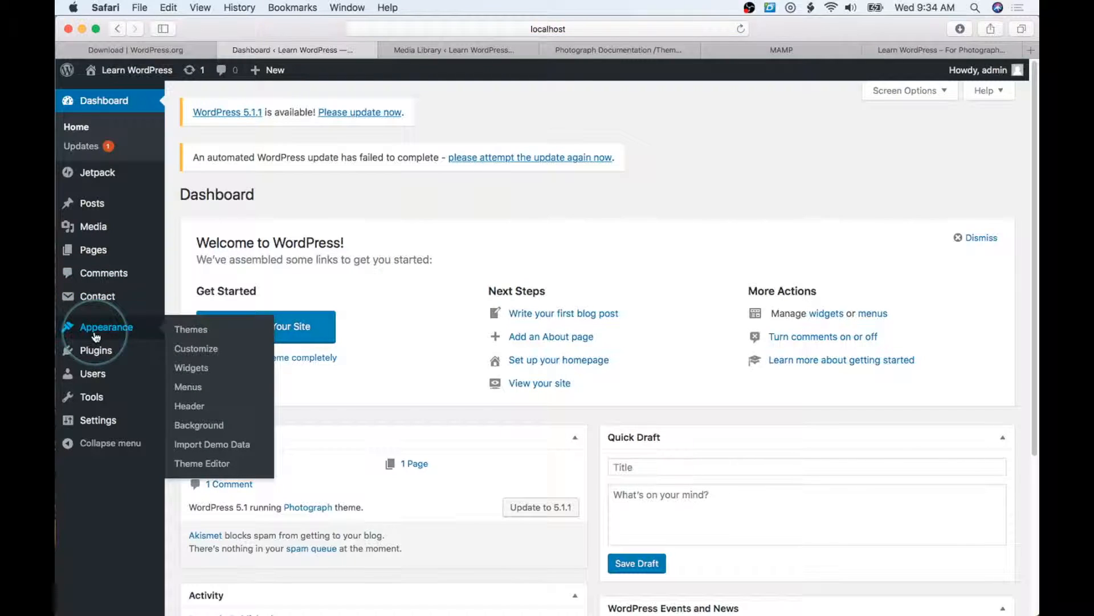
click(222, 445)
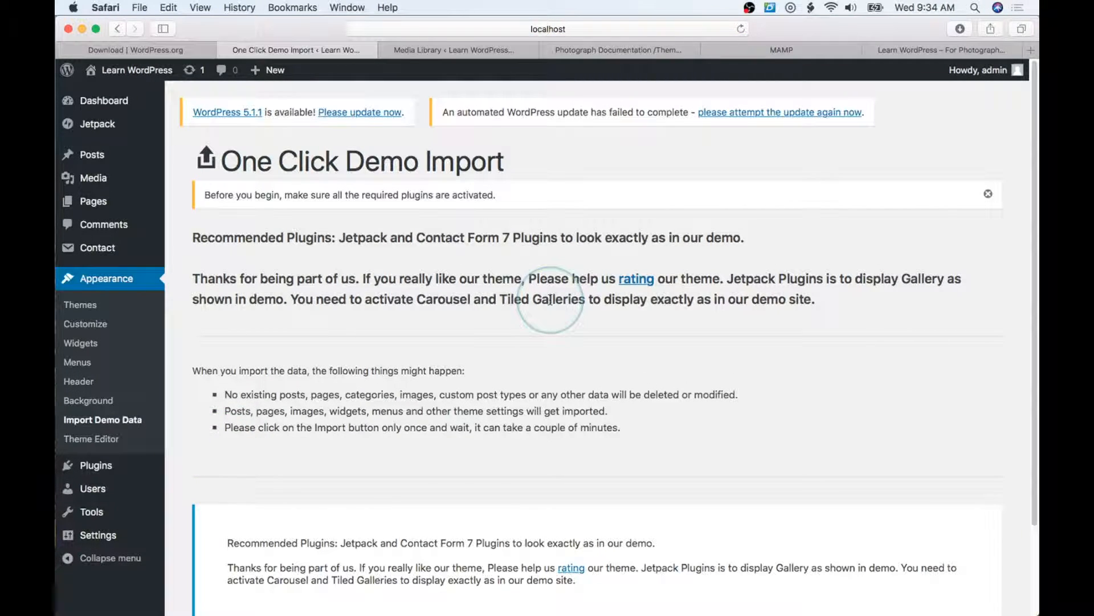
scroll(490, 220, down, 4)
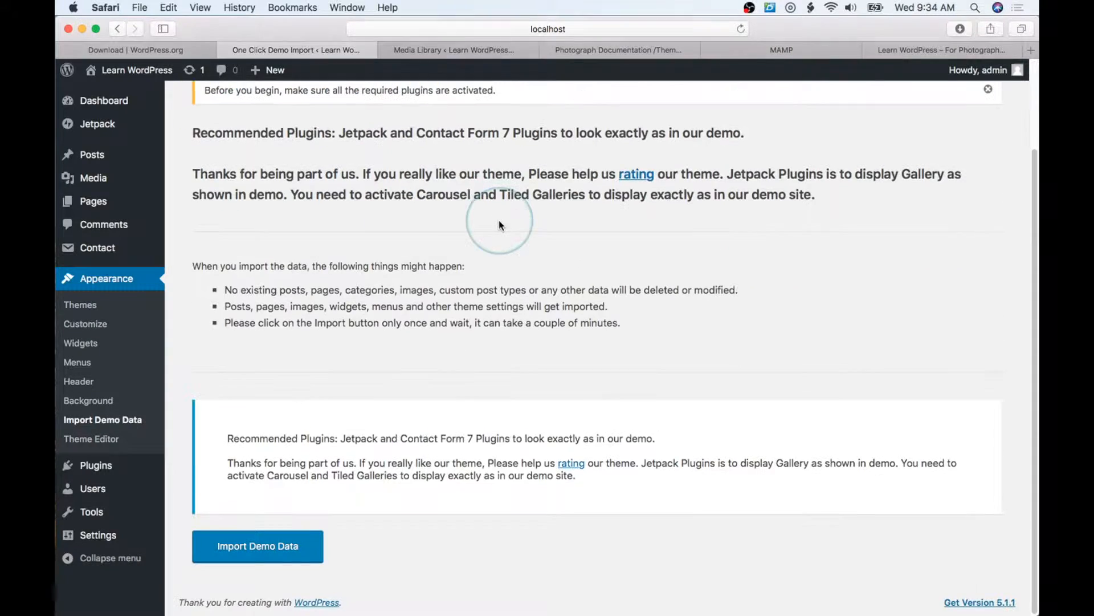
click(272, 547)
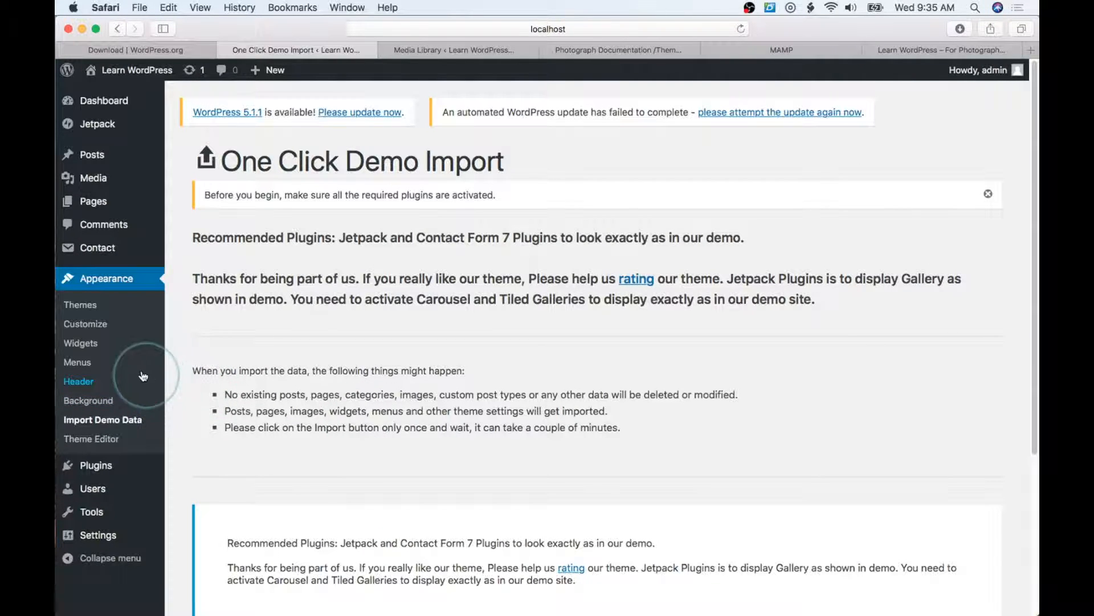
Deactivate the Photograph Demo Import plugin among the installed plugins and delete it from the site.
mouse_move(91, 466)
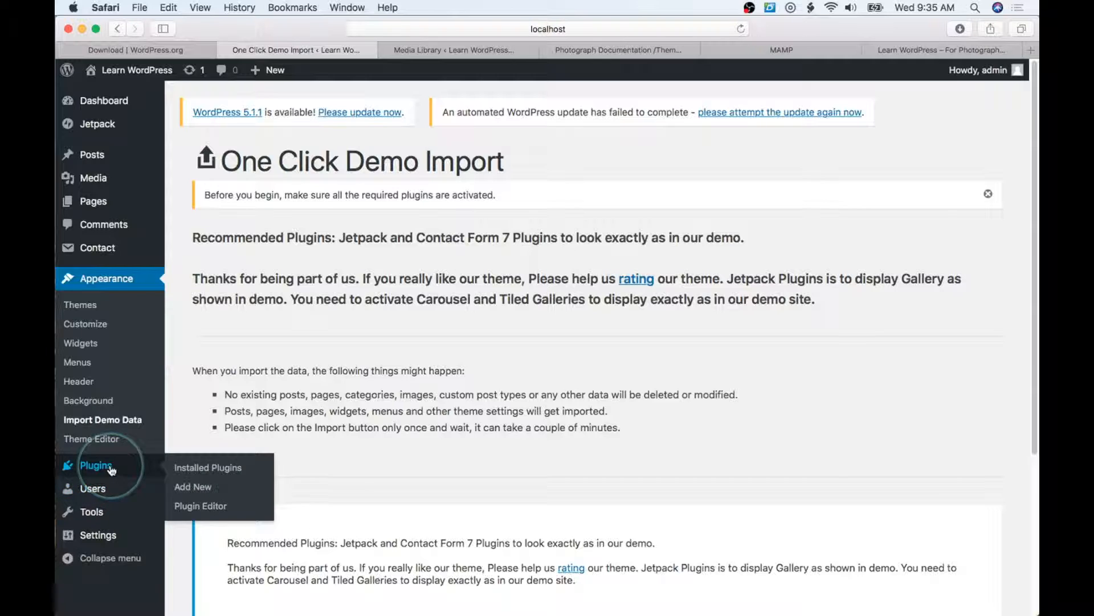
click(199, 468)
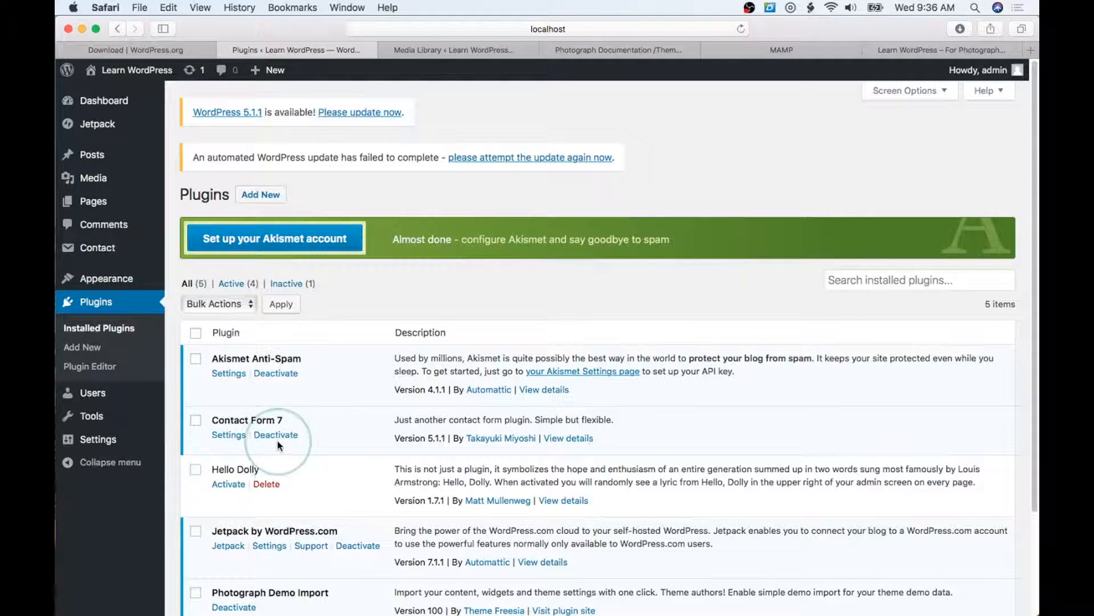
scroll(277, 445, down, 3)
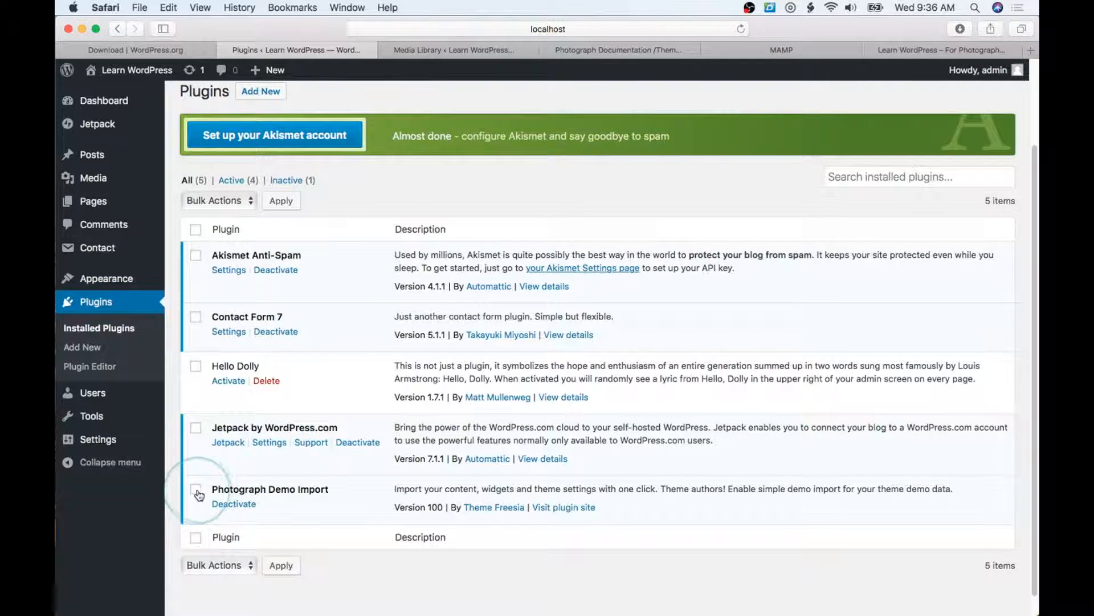
click(233, 503)
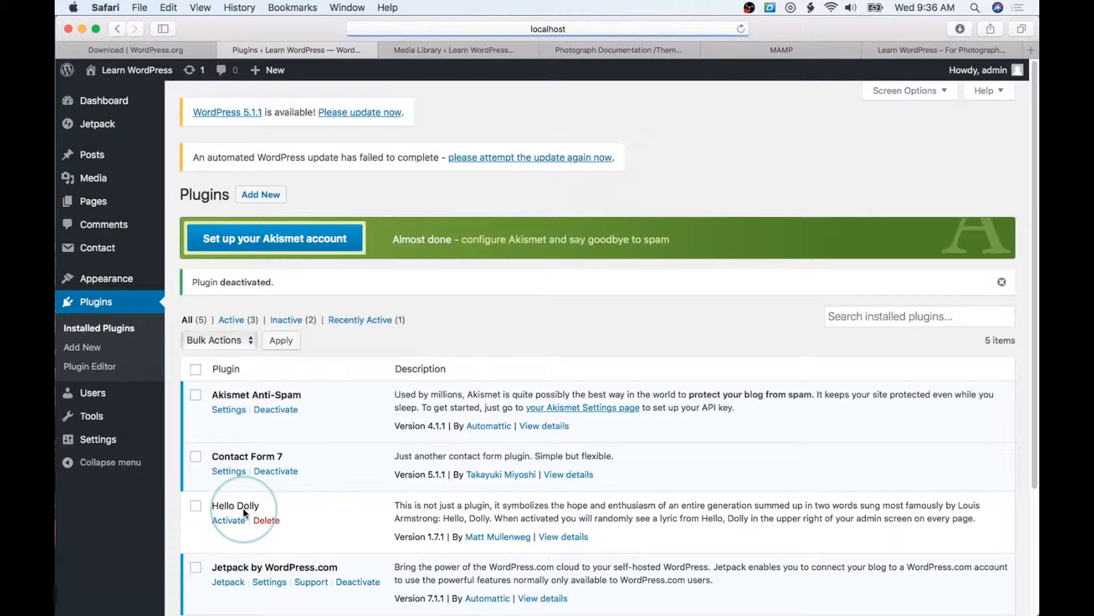
scroll(243, 508, down, 3)
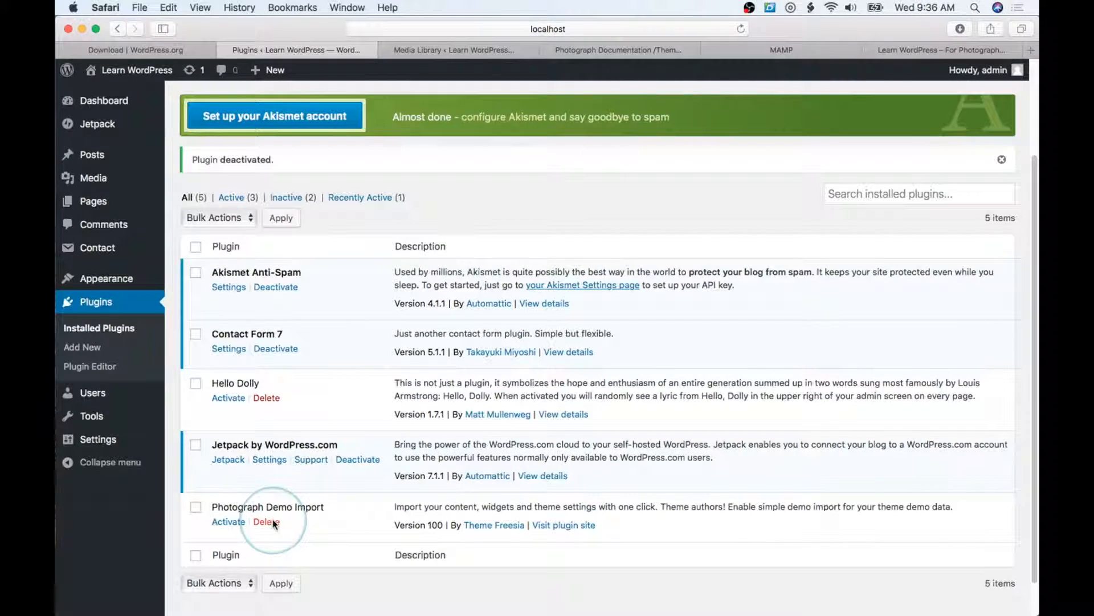
click(273, 522)
click(671, 347)
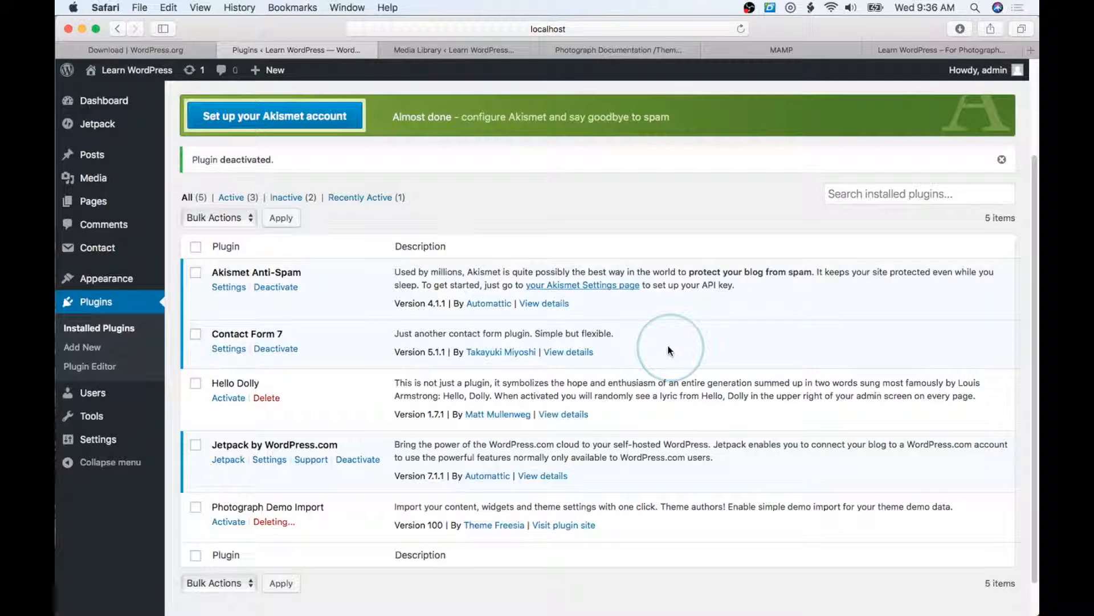
Visit the live site and examine the home page from the header image through the Creative Gallery to the footer, plus the Contact page.
mouse_move(114, 101)
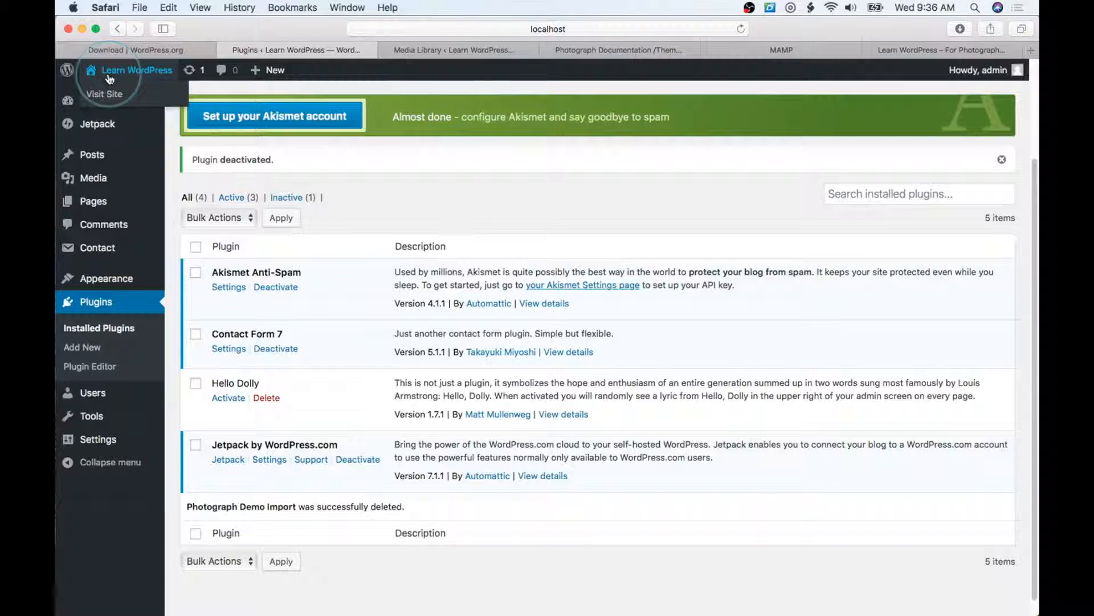
click(109, 95)
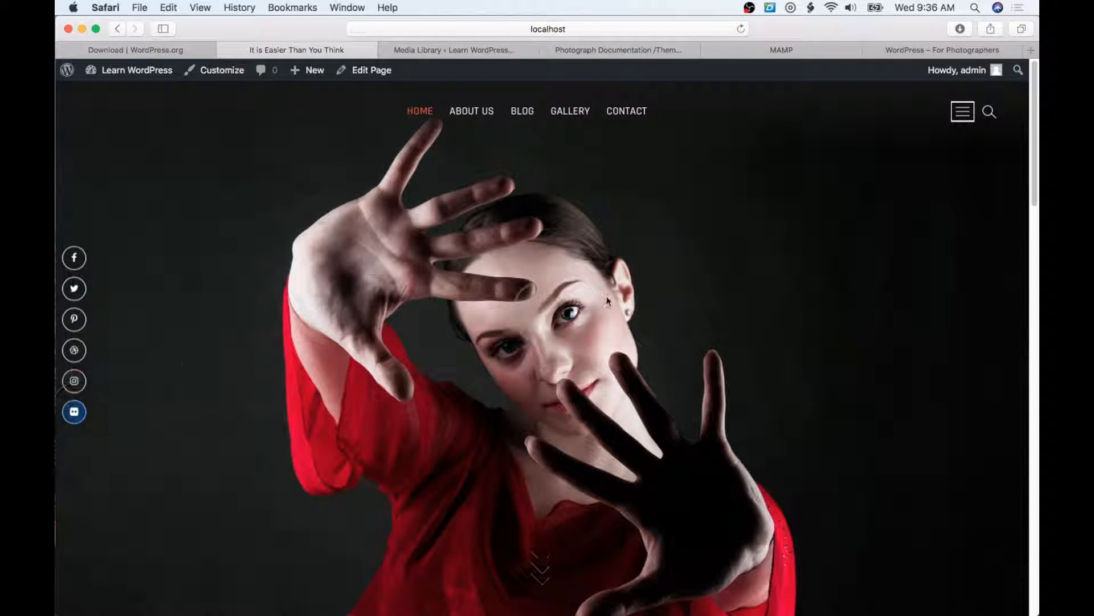
scroll(605, 299, down, 10)
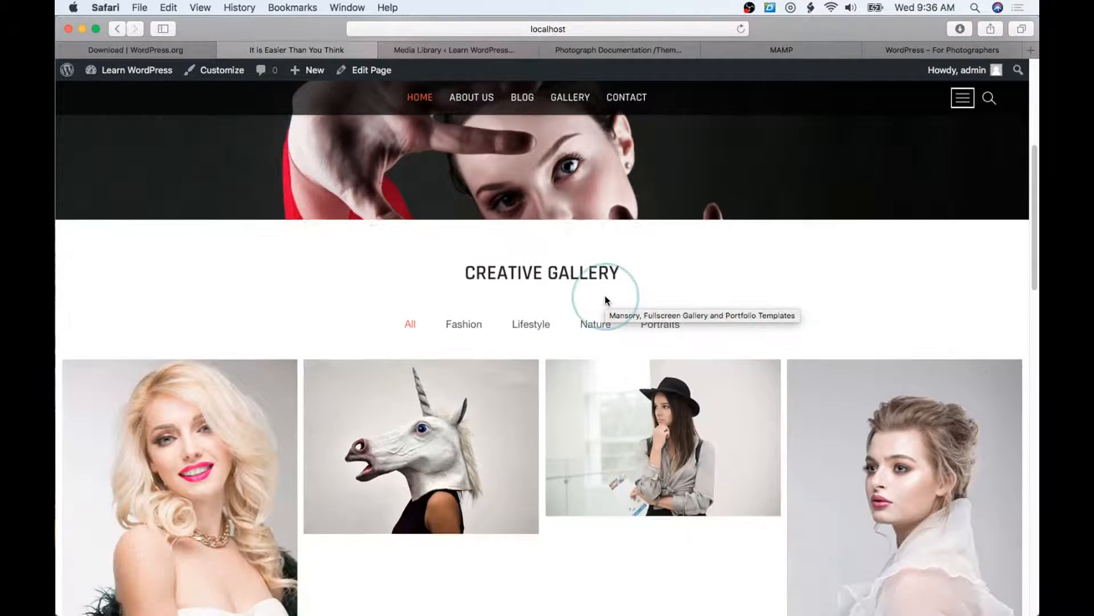
scroll(605, 298, down, 10)
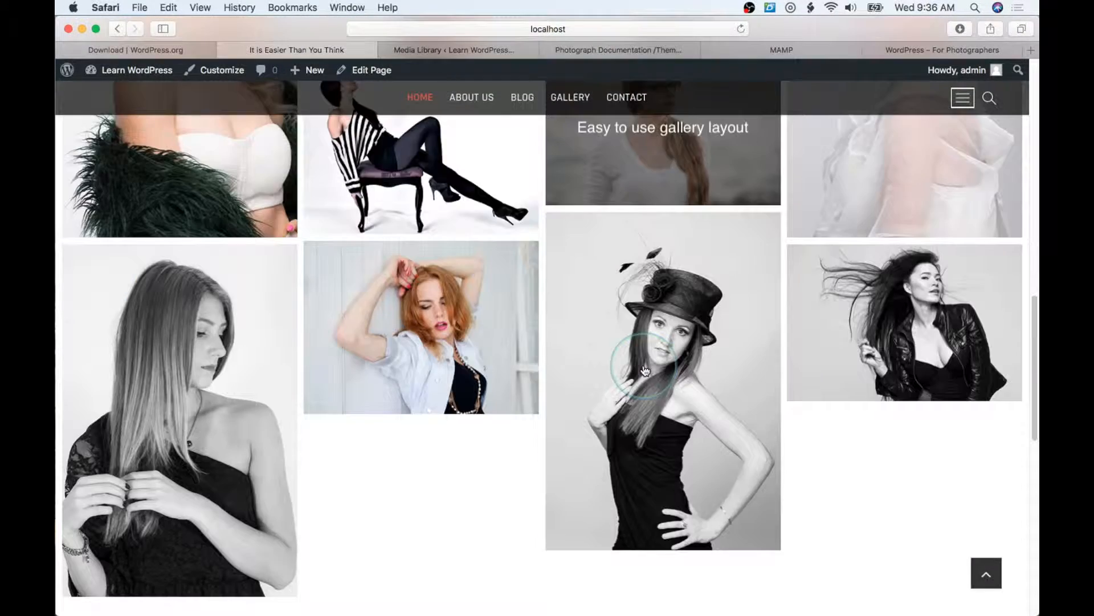
scroll(646, 370, down, 5)
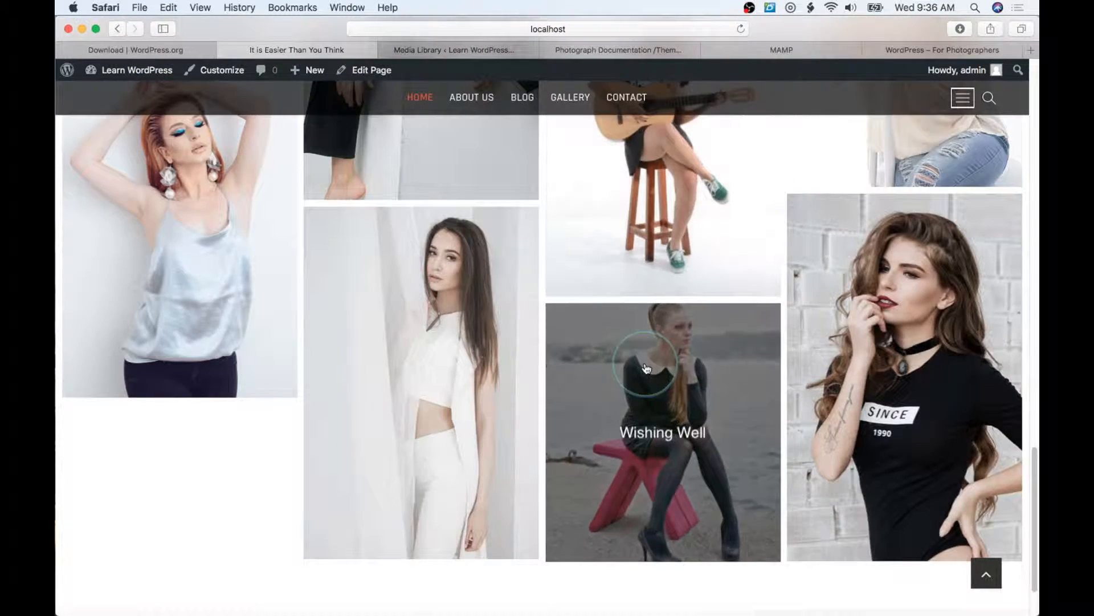
scroll(645, 369, down, 3)
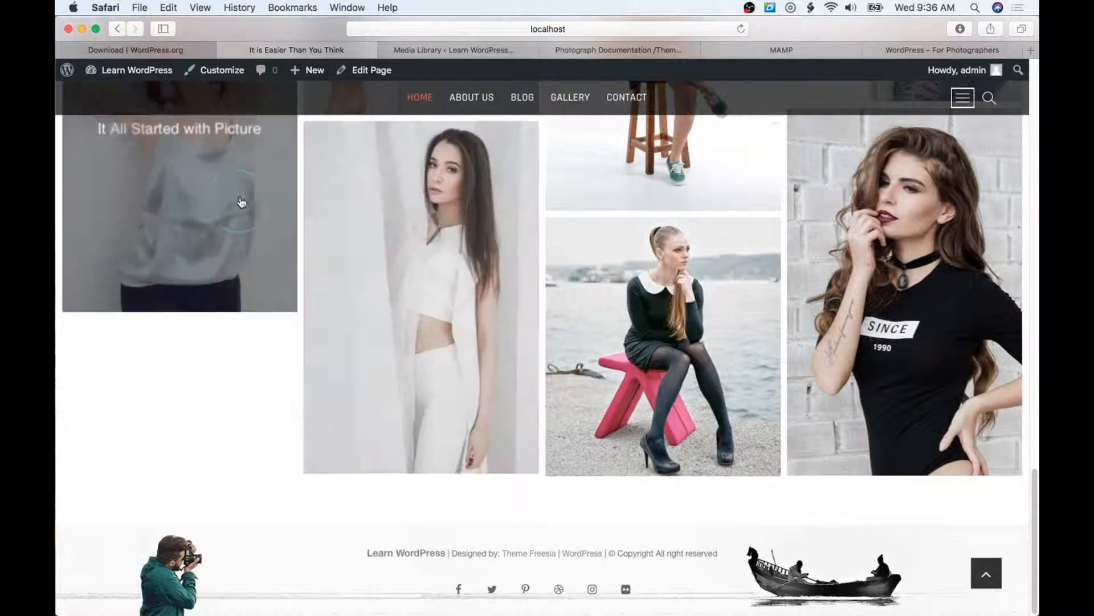
scroll(660, 199, up, 15)
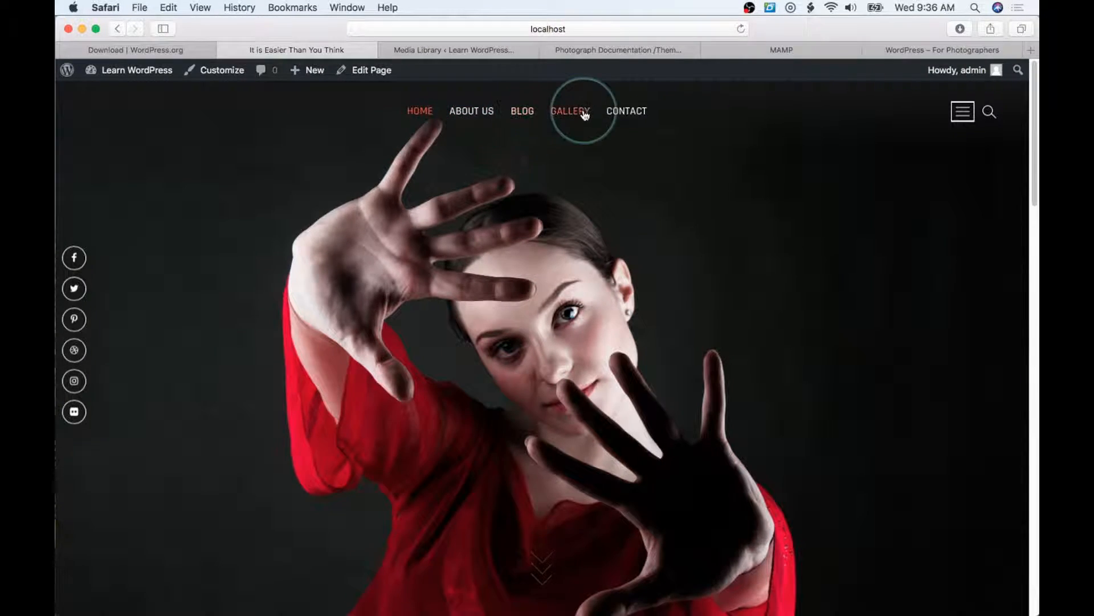
click(641, 112)
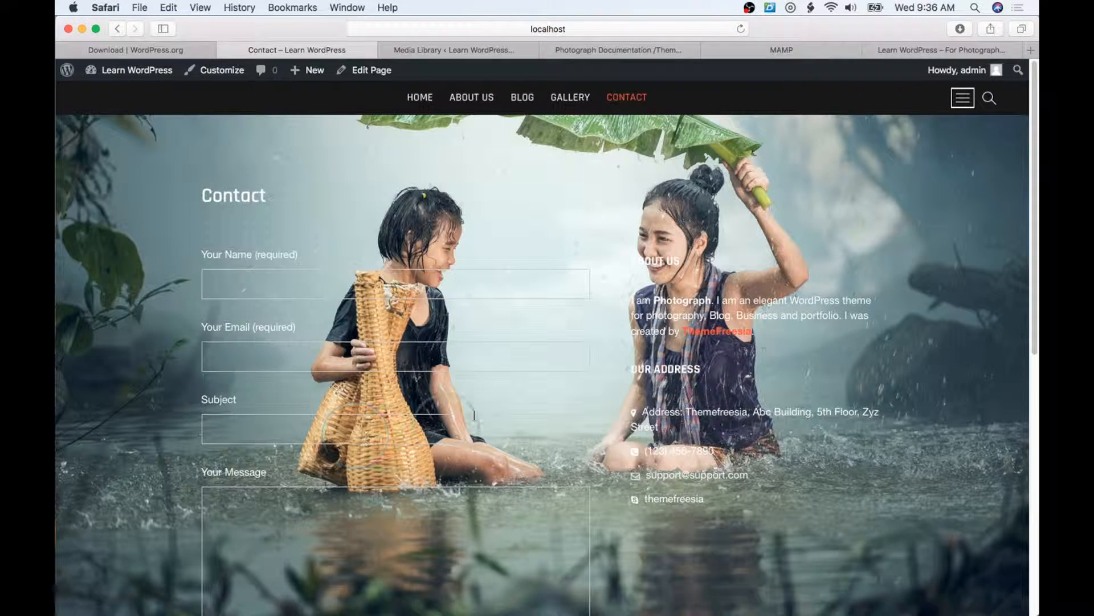
scroll(592, 330, down, 1)
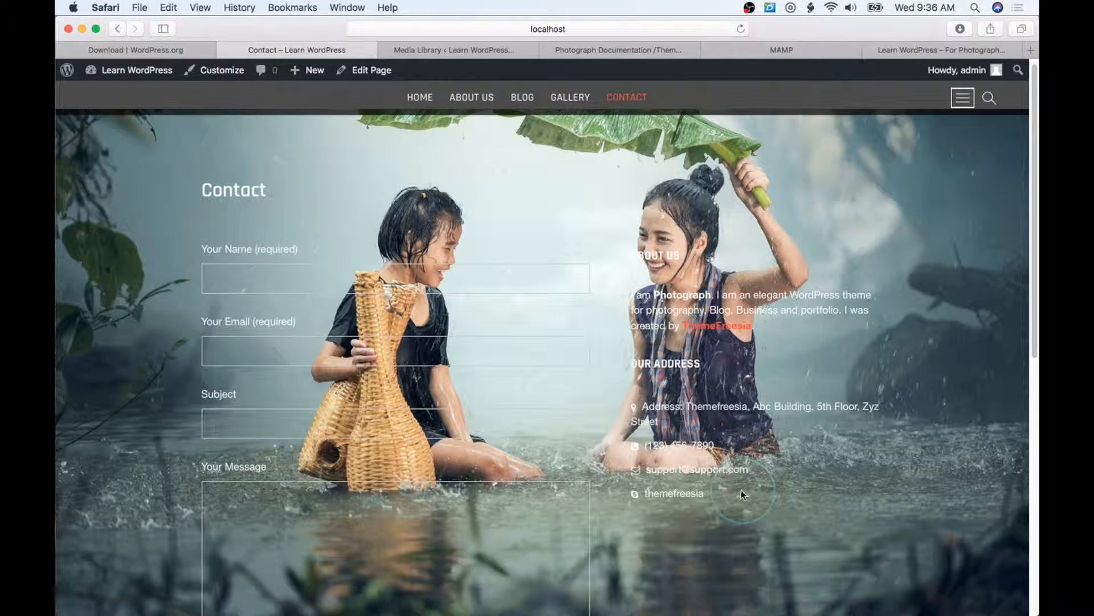